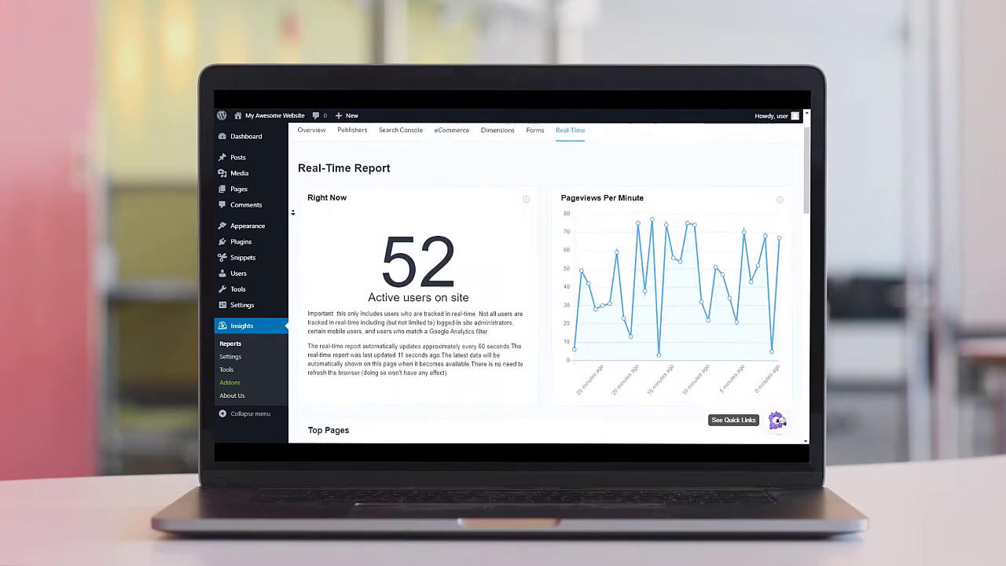
Examine the Real-Time Report, including pageviews, top pages, top referral traffic sources, top countries and top cities
scroll(292, 212, "down", 2)
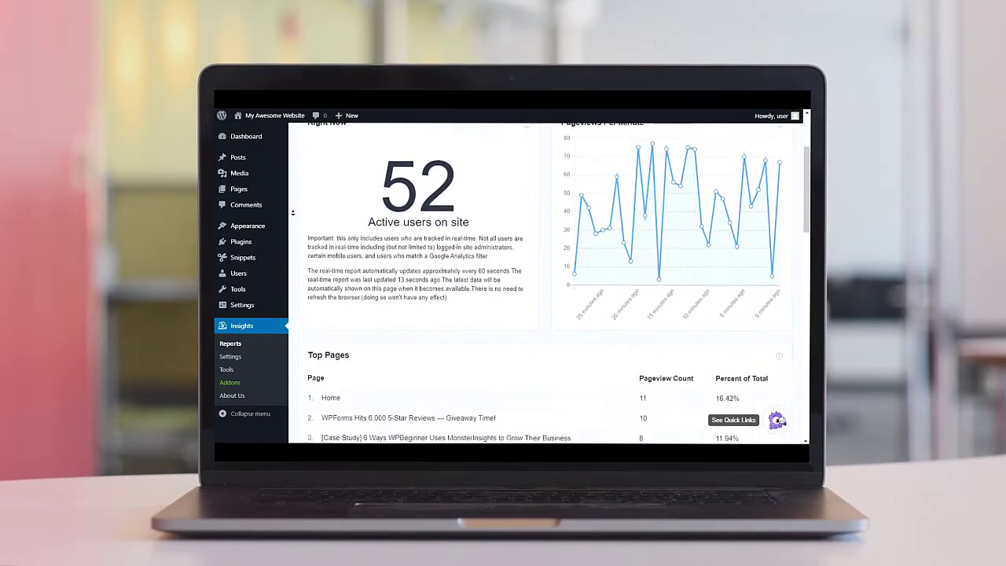
scroll(293, 212, "down", 2)
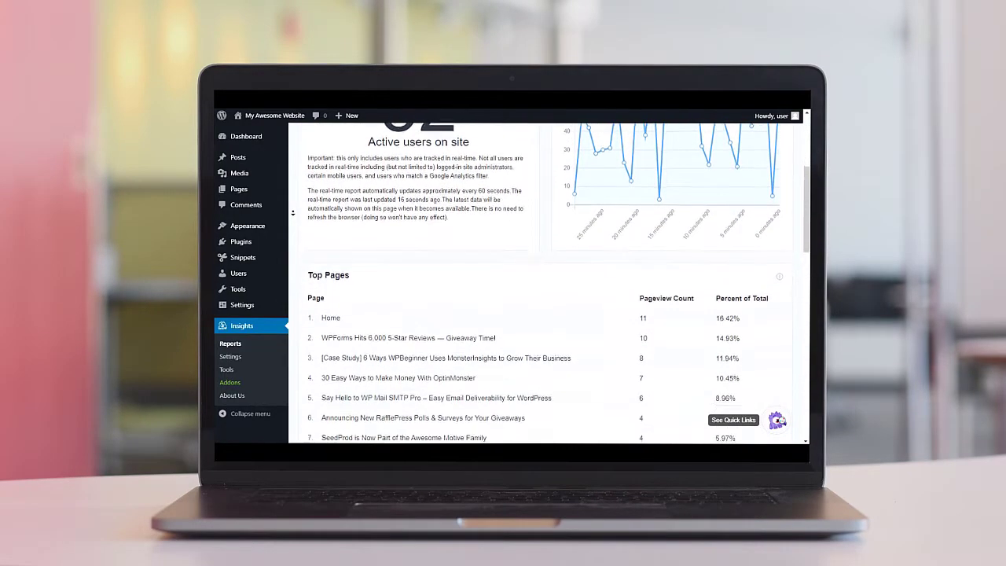
scroll(293, 212, "down", 1)
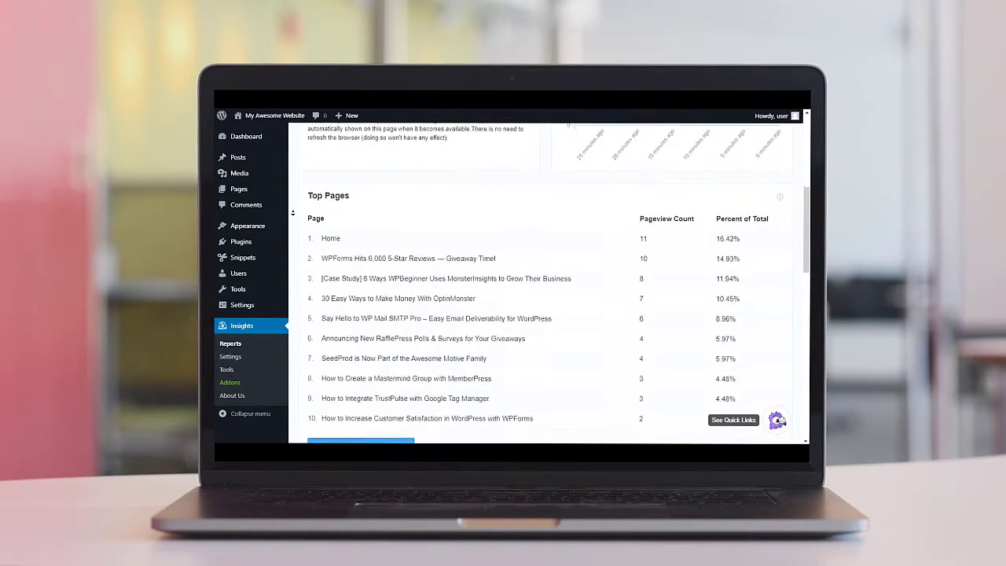
scroll(292, 212, "down", 2)
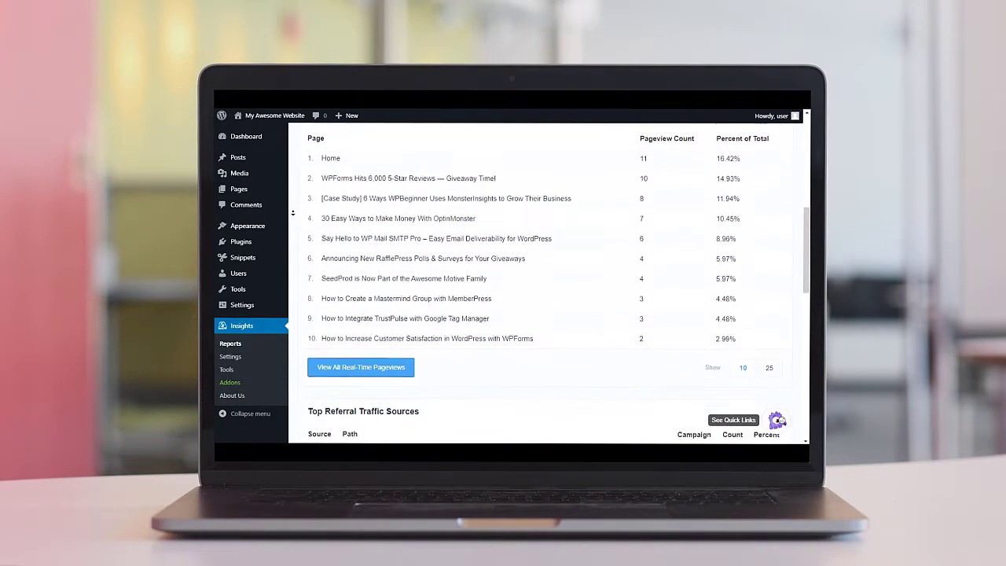
scroll(292, 212, "down", 2)
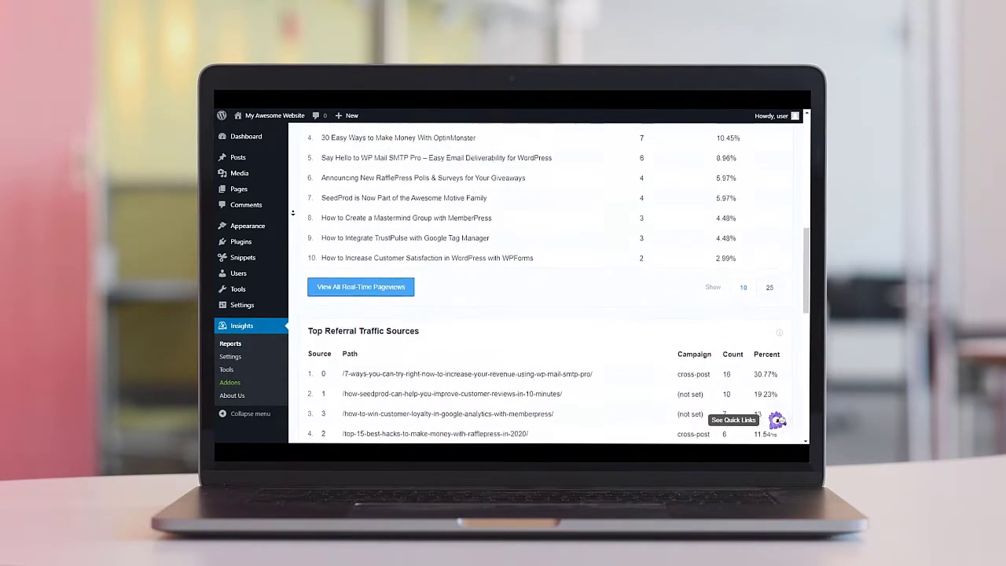
scroll(292, 213, "down", 2)
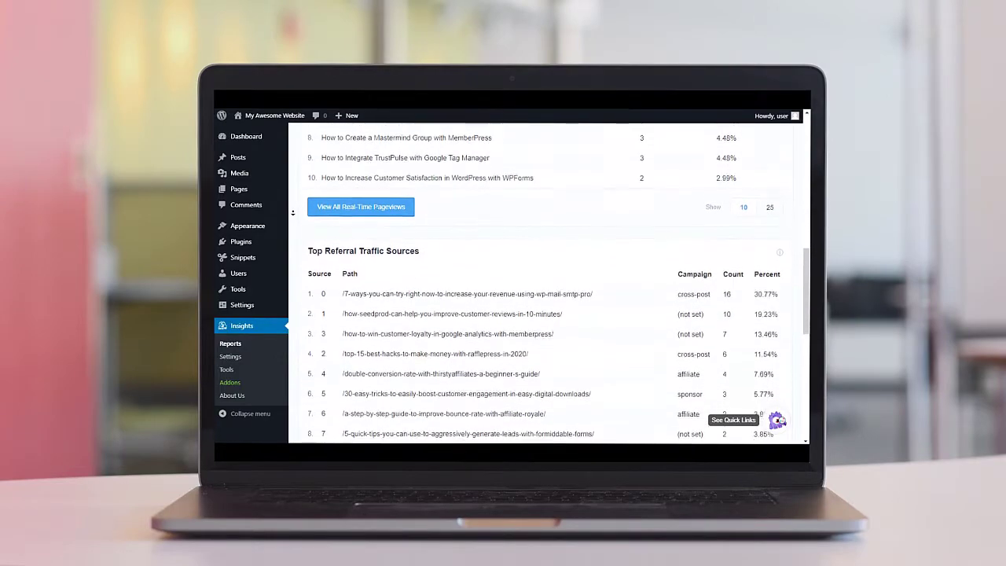
scroll(292, 212, "down", 2)
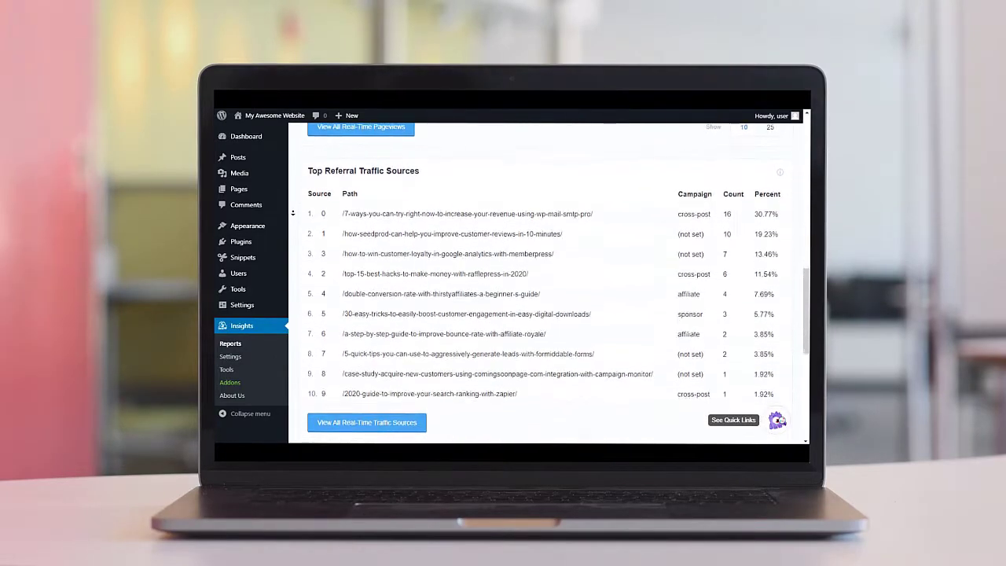
scroll(292, 212, "down", 2)
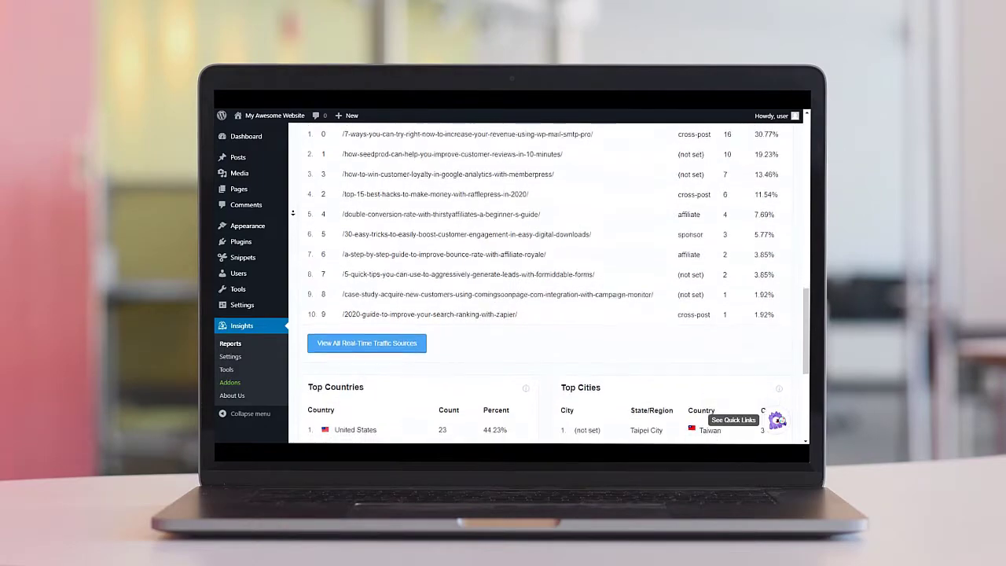
scroll(293, 212, "down", 2)
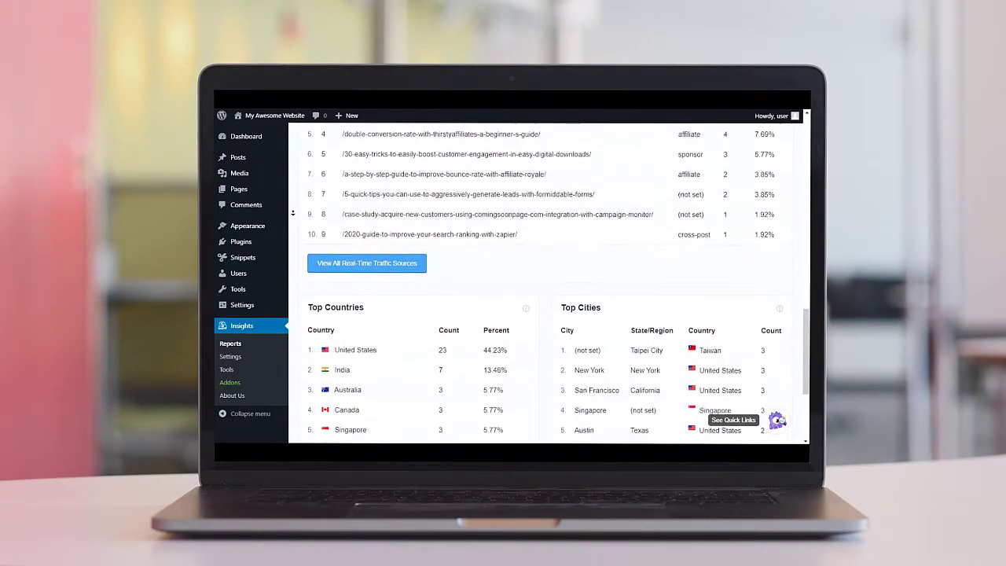
scroll(292, 213, "down", 2)
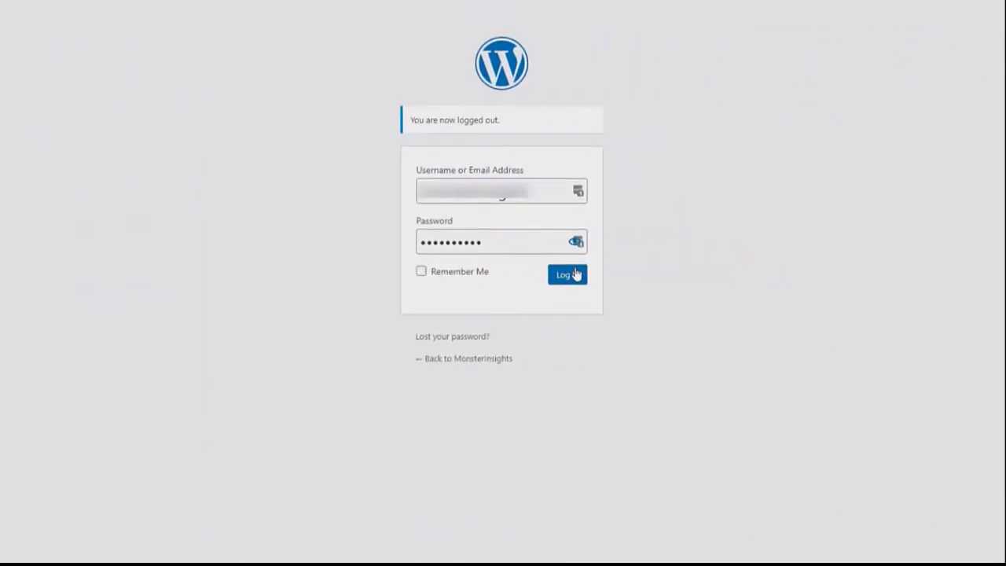
Log in to the WordPress site and open the page for adding new plugins
left_click(576, 274)
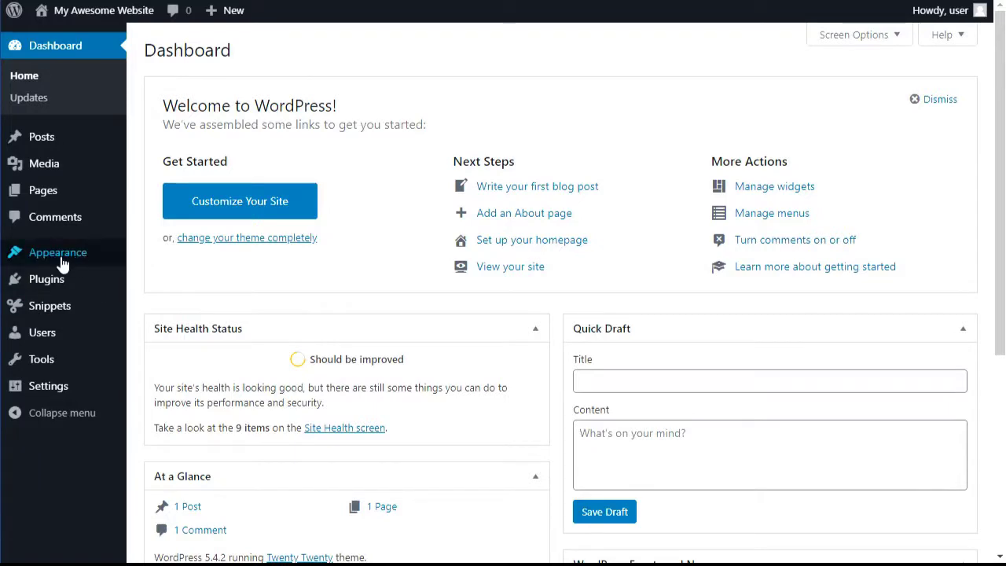
mouse_move(52, 297)
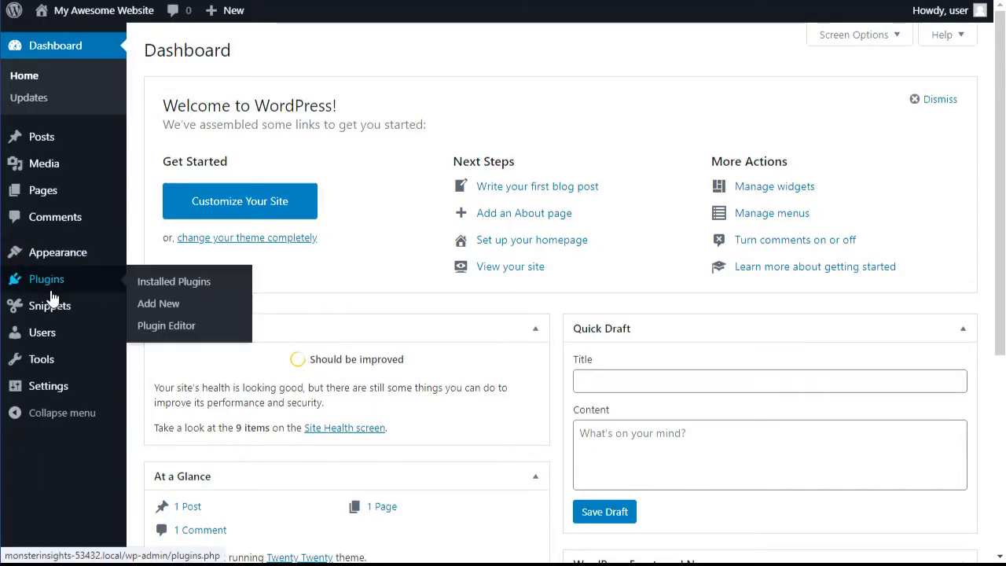
left_click(153, 307)
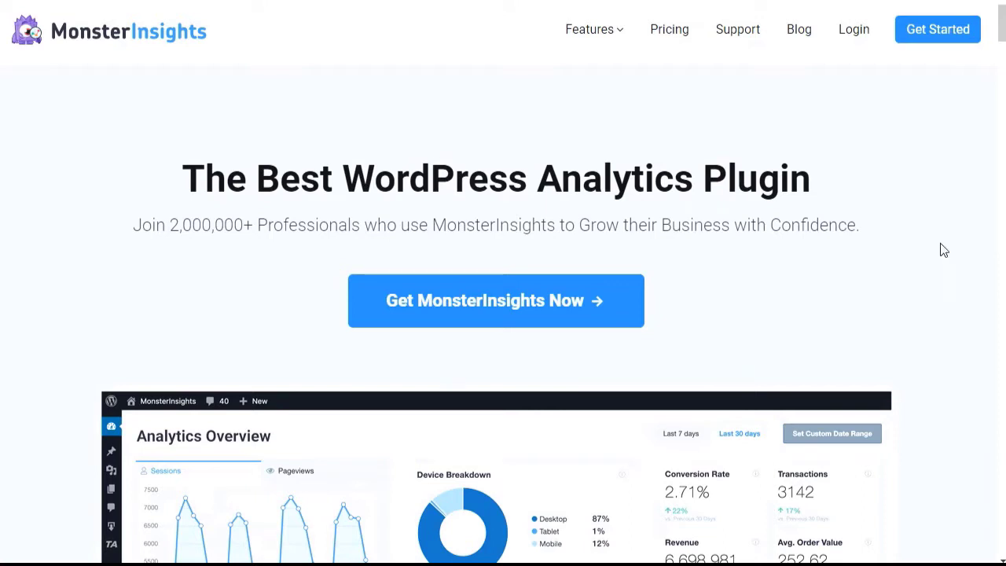
Log in to the account on the MonsterInsights website and download the MonsterInsights Pro plugin
left_click(852, 34)
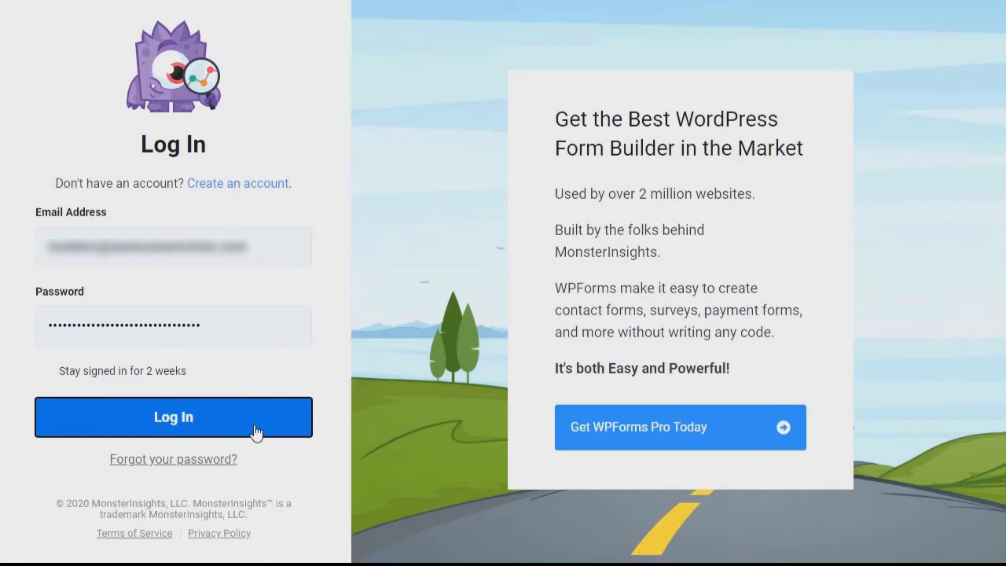
left_click(256, 431)
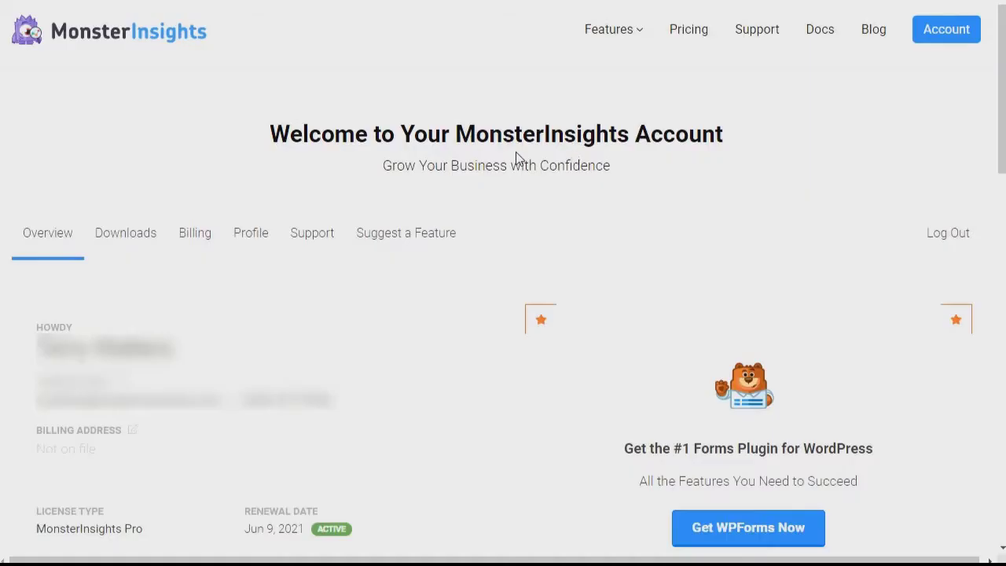
left_click(126, 240)
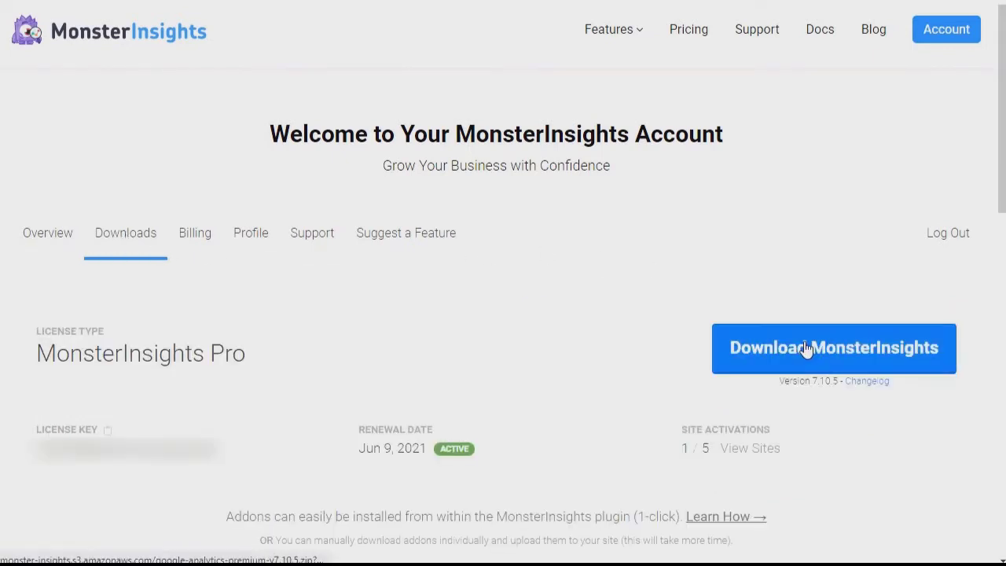
left_click(807, 348)
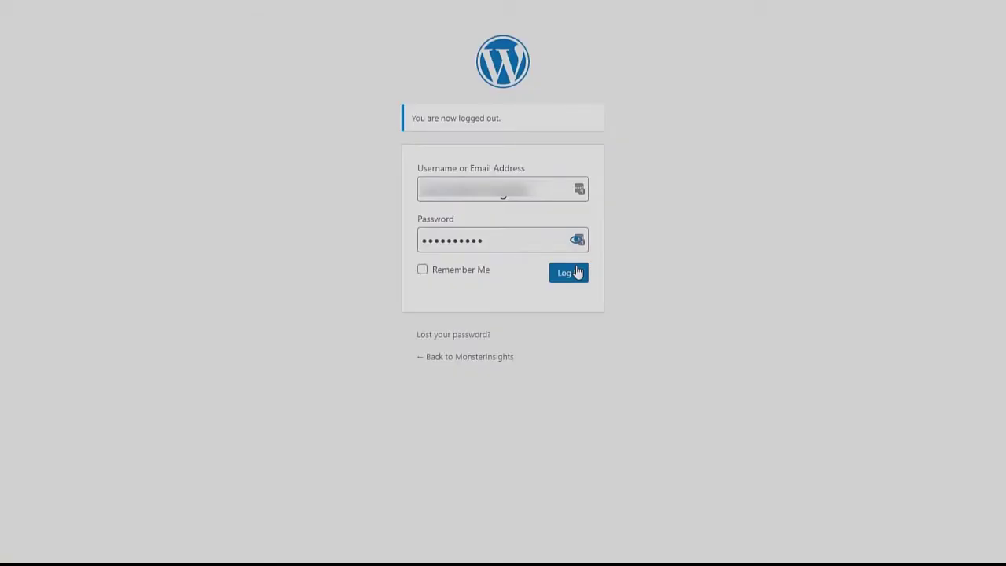
Return to the WordPress admin, log in and open the Add Plugins page
left_click(578, 272)
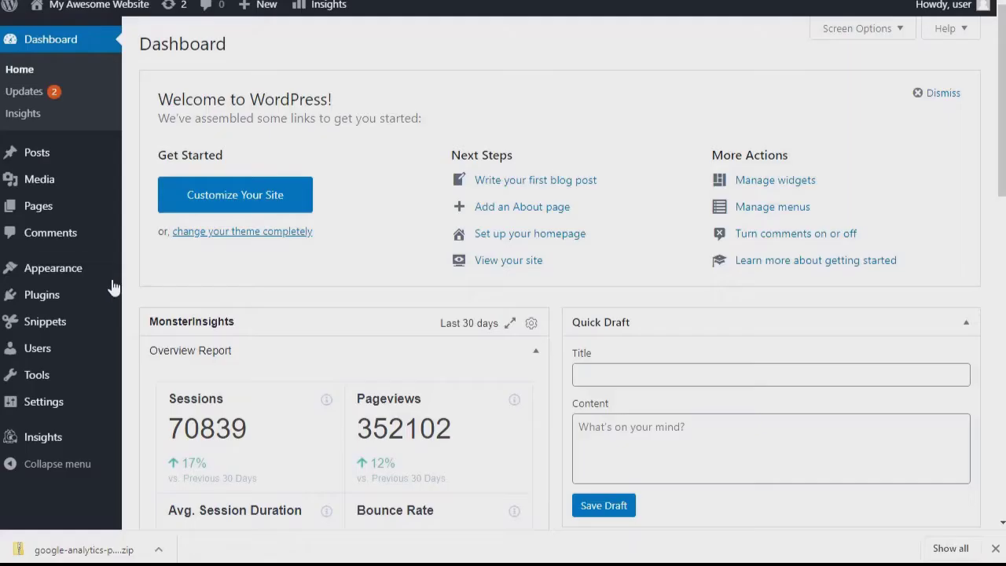
mouse_move(60, 299)
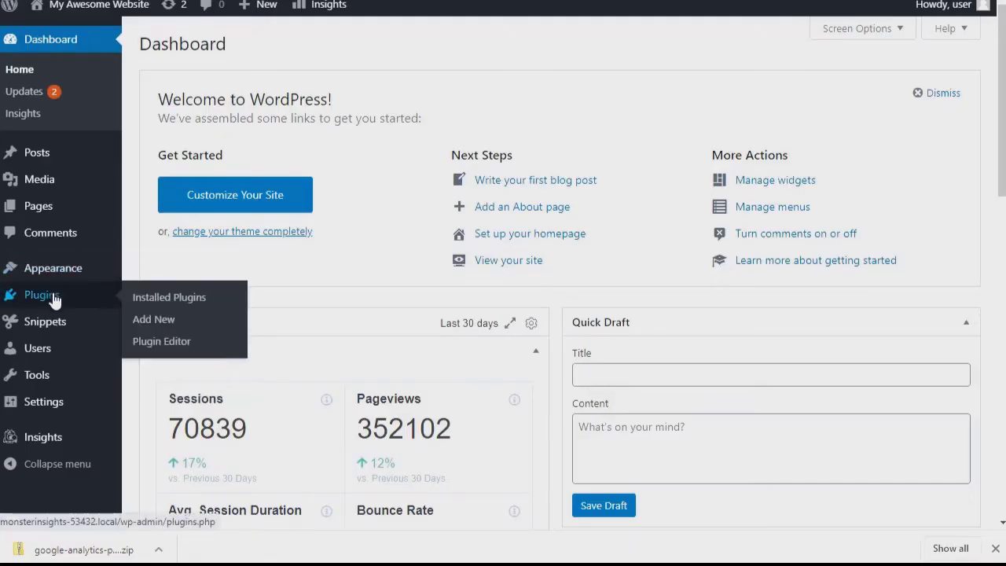
left_click(157, 320)
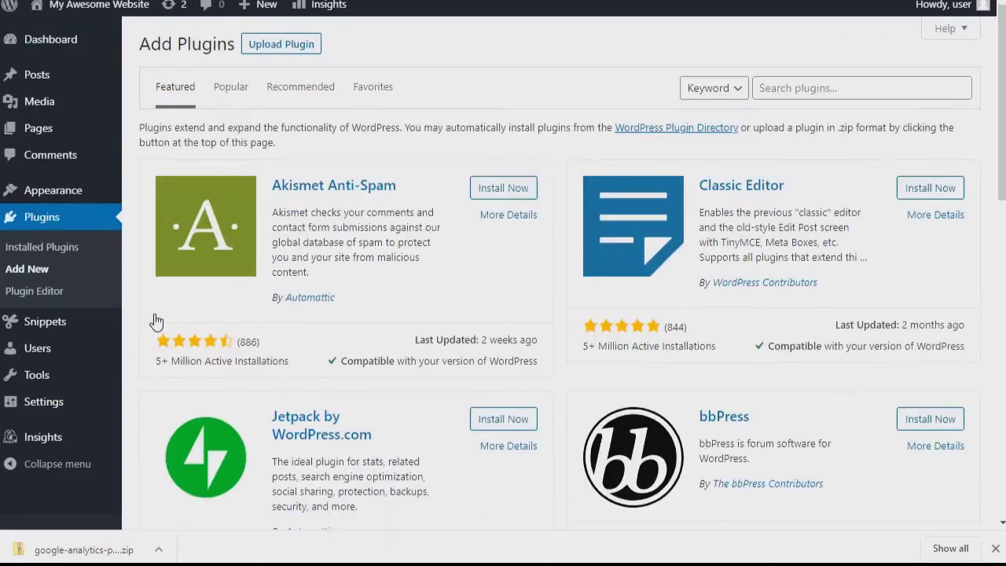
Upload the downloaded google-analytics-premium-v7.10.5 zip file as a plugin and install it
left_click(272, 52)
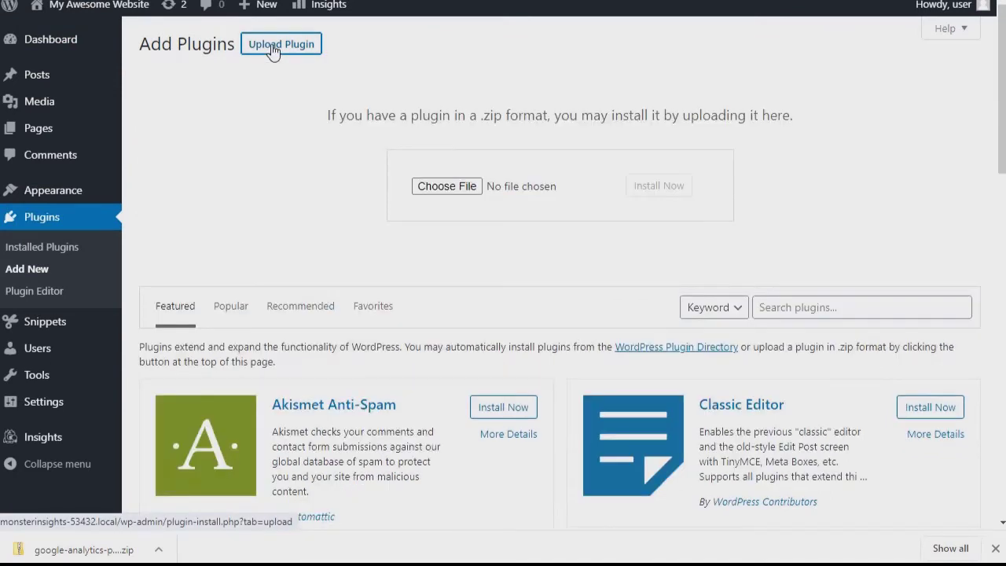
left_click(431, 188)
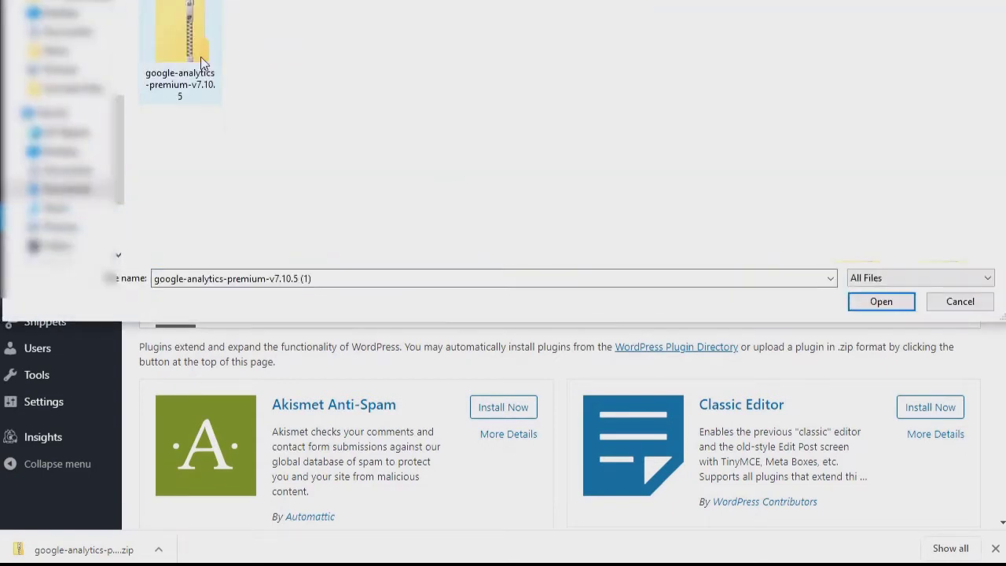
left_click(200, 57)
left_click(875, 305)
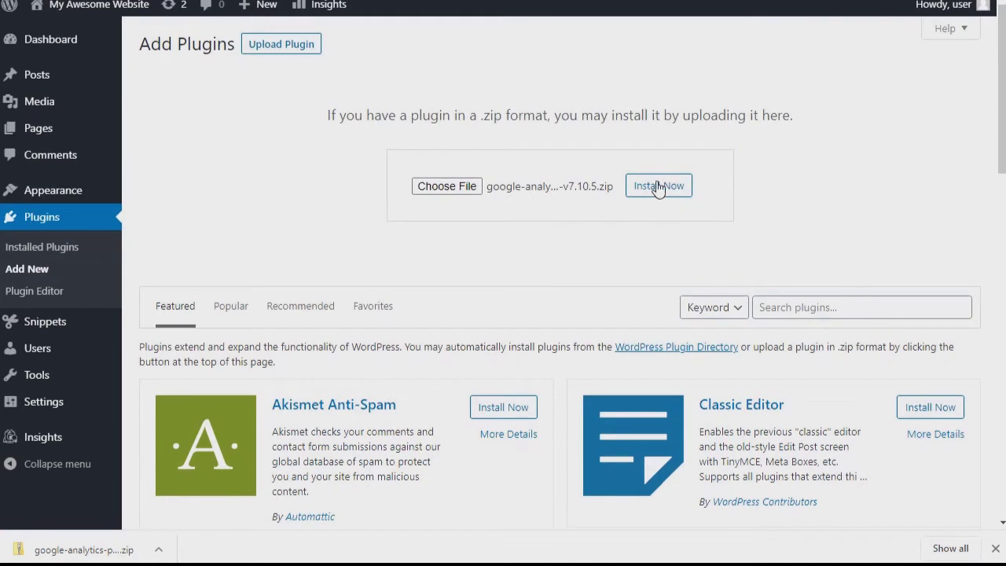
left_click(658, 186)
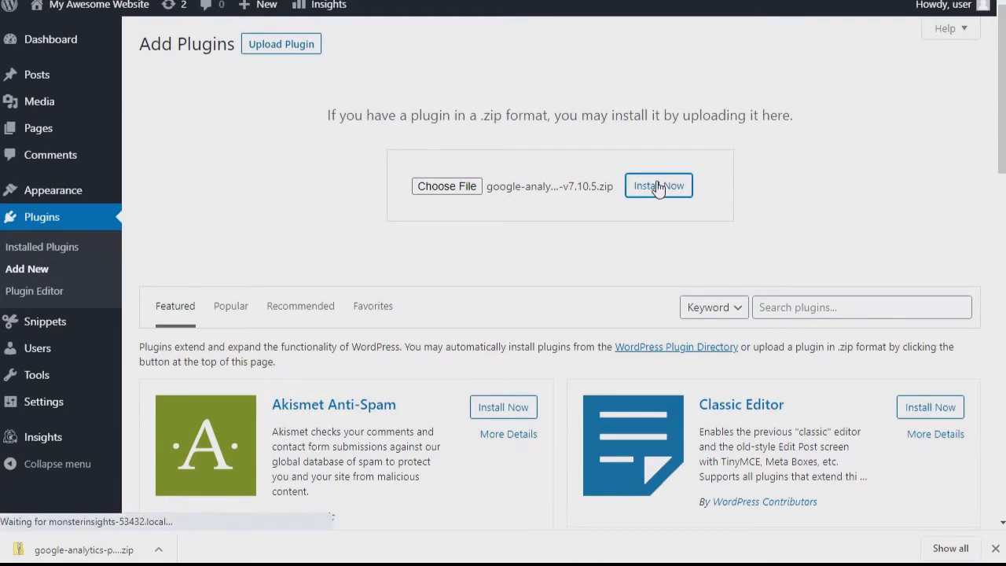
Deactivate the MonsterInsights Lite plugin and activate MonsterInsights Pro
left_click(195, 155)
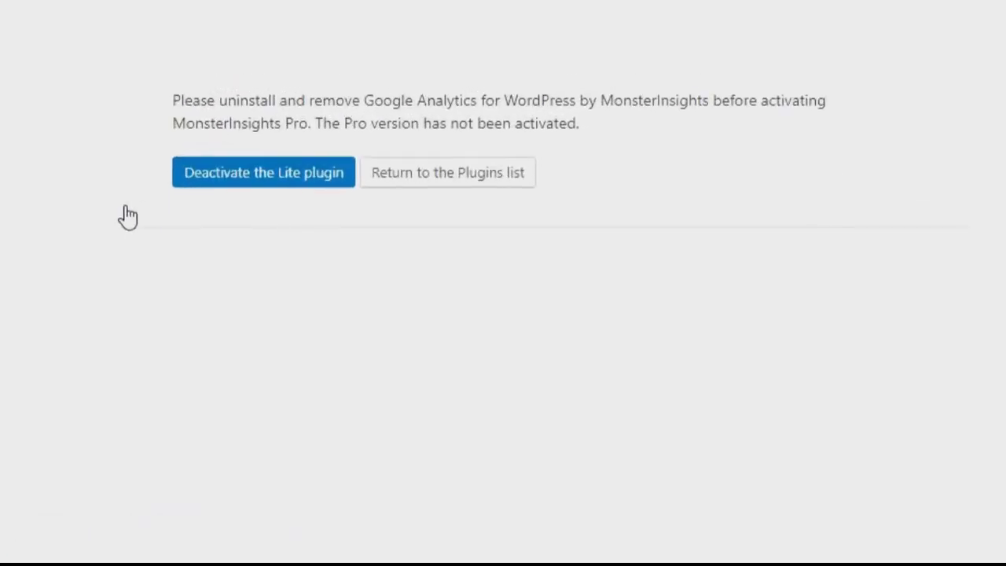
left_click(252, 181)
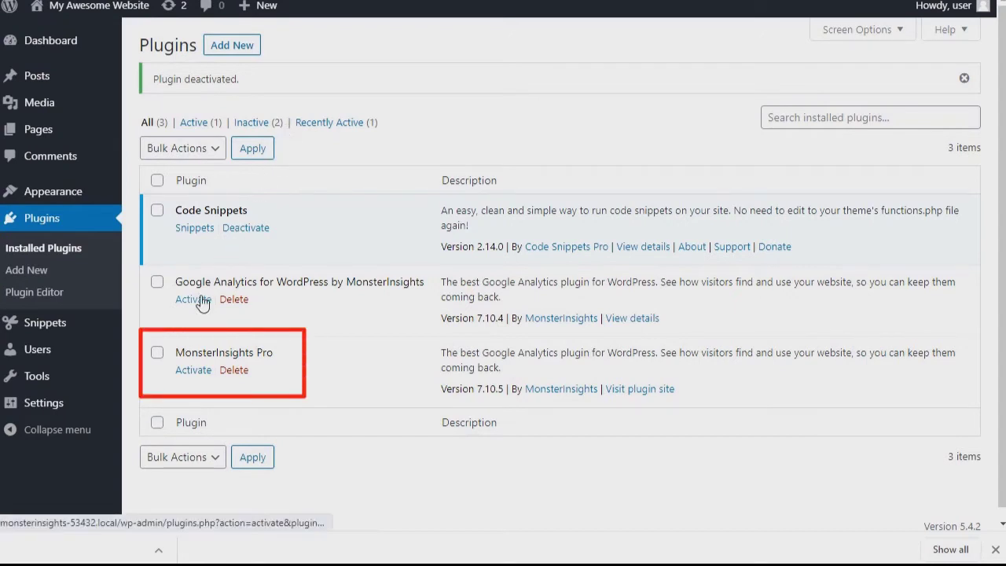
left_click(201, 373)
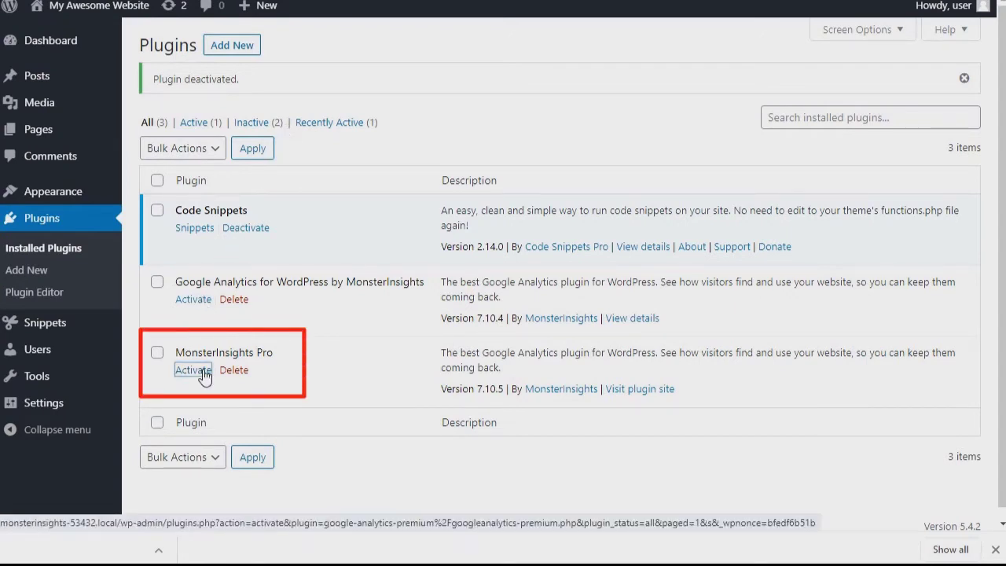
Launch the MonsterInsights setup wizard and save Ecommerce as the website category
scroll(338, 284, "down", 4)
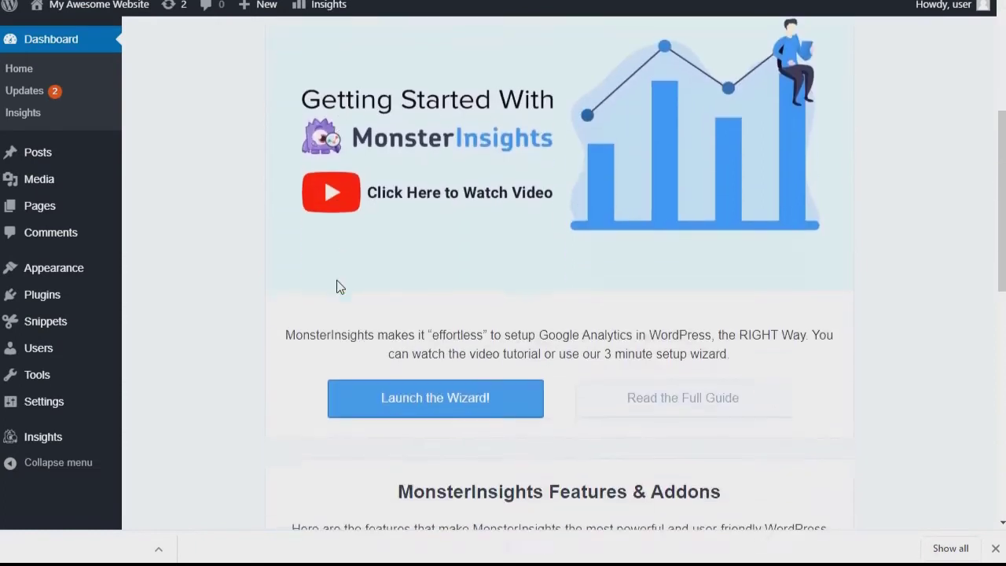
scroll(338, 285, "down", 1)
left_click(377, 321)
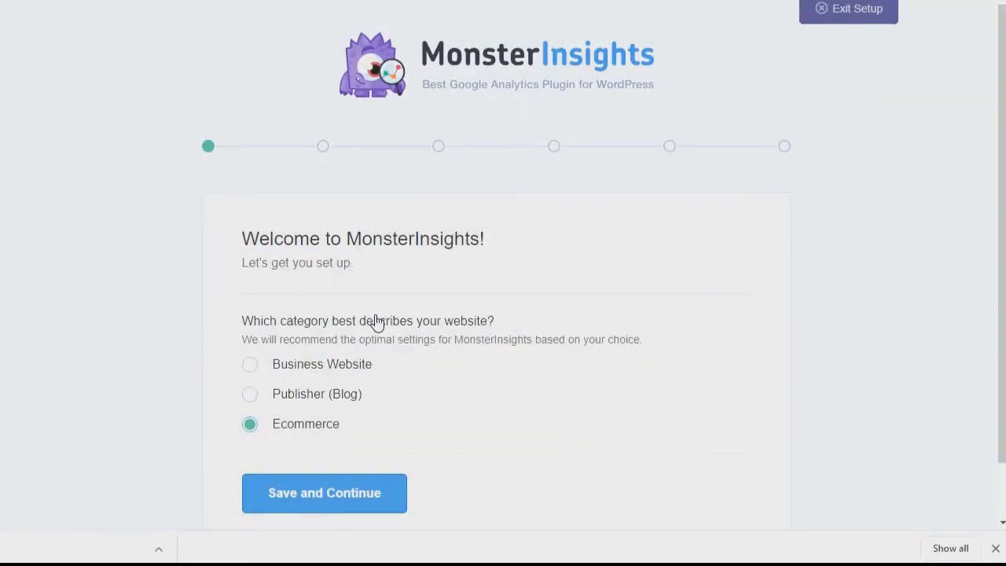
left_click(318, 499)
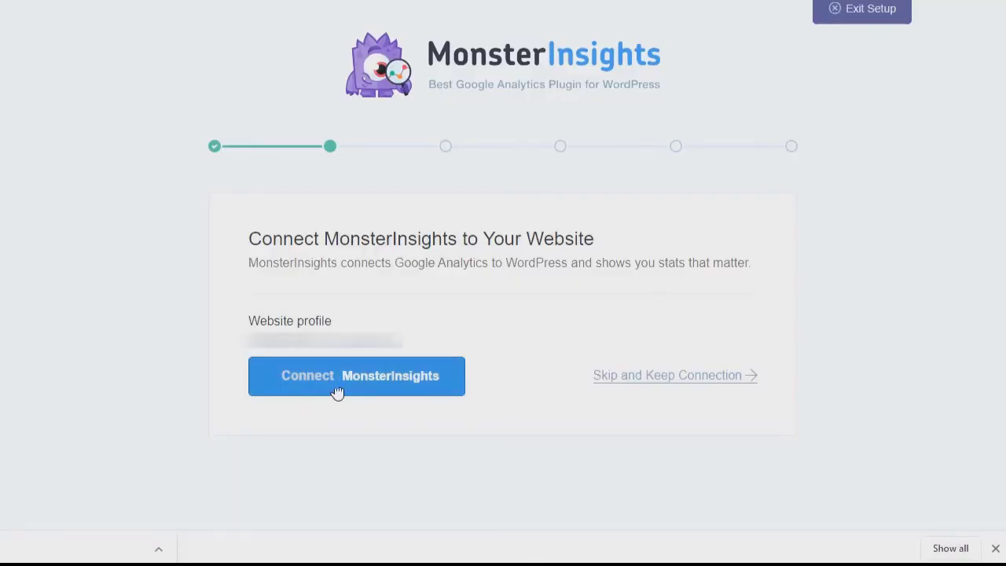
Connect MonsterInsights with the second listed Google account and allow the requested access
left_click(338, 385)
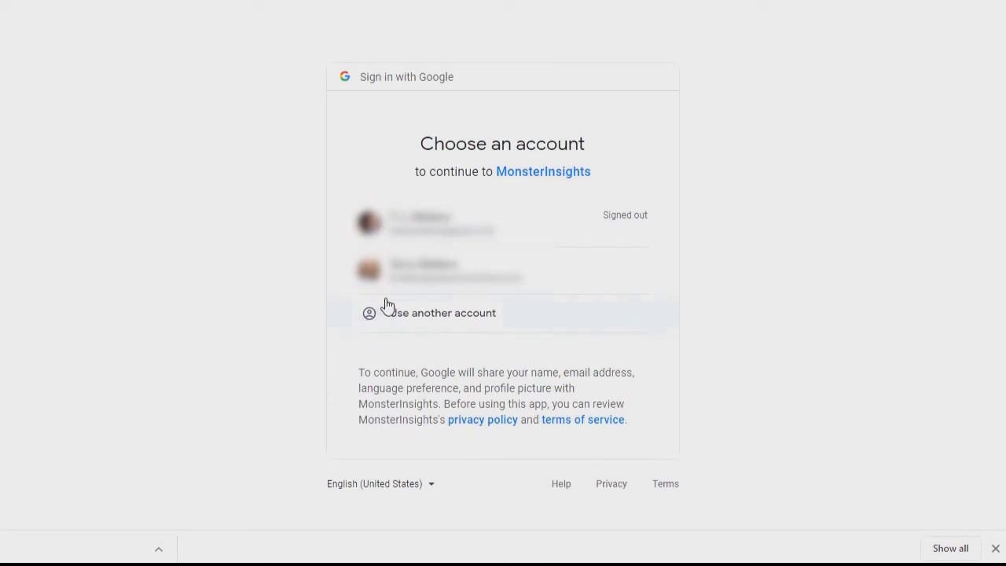
left_click(416, 276)
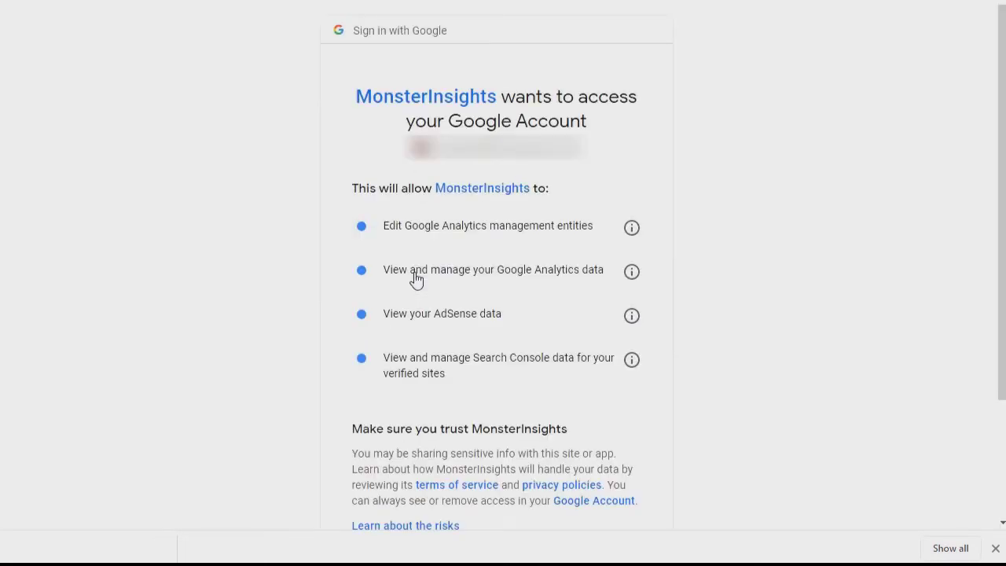
scroll(416, 279, "down", 2)
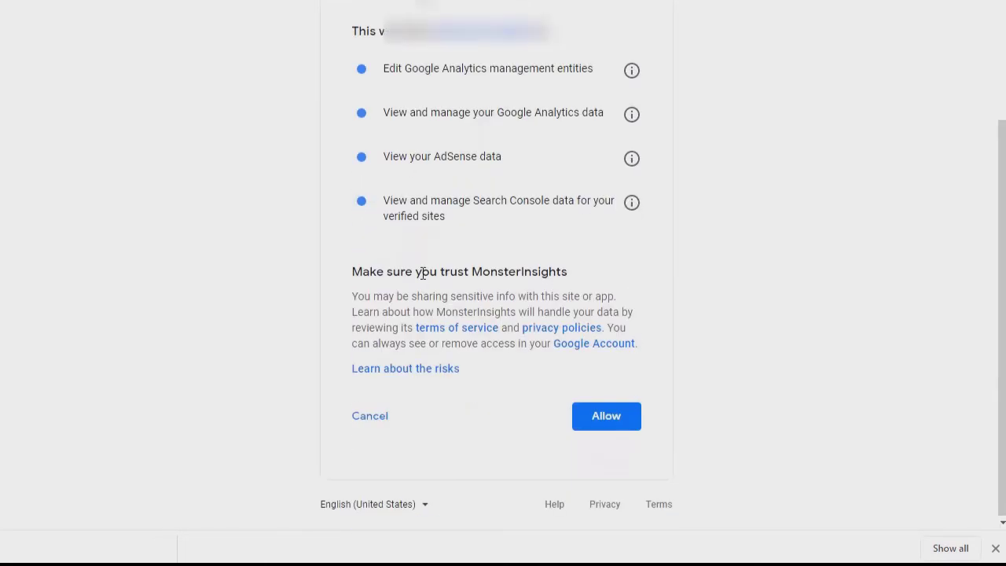
left_click(579, 418)
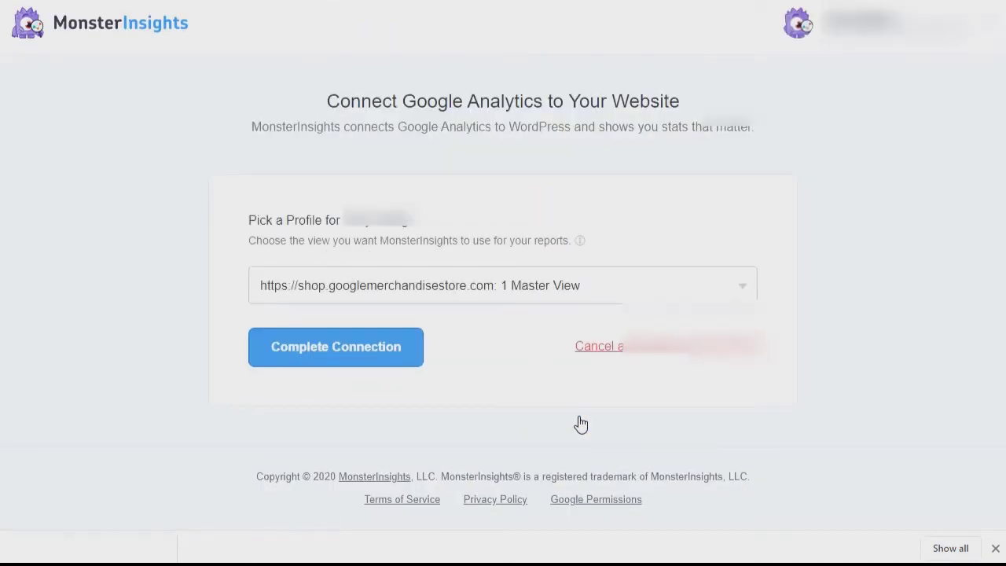
Select the All Web Site Data view of My Awesome Website as the Google Analytics profile and complete the connection
left_click(739, 291)
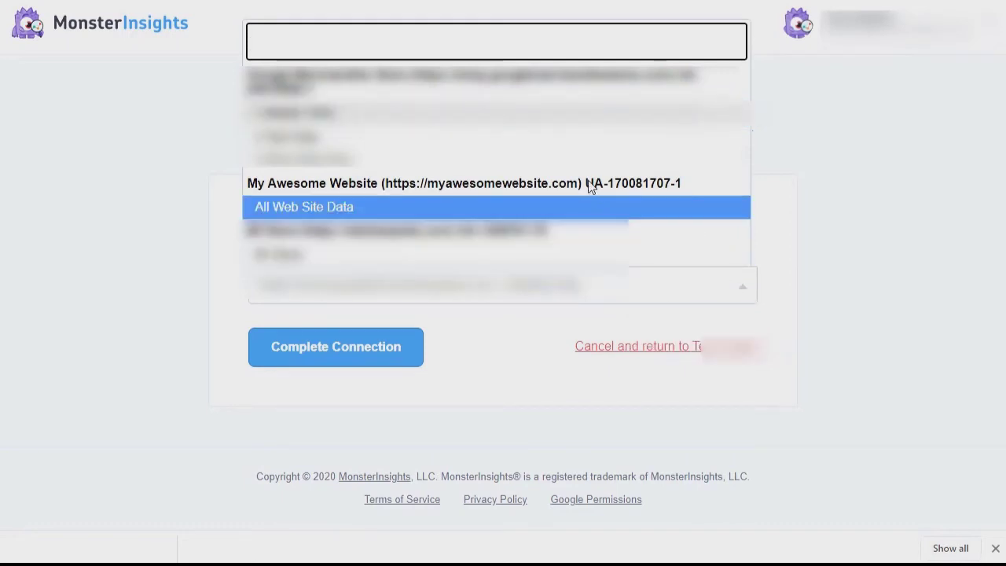
left_click(300, 207)
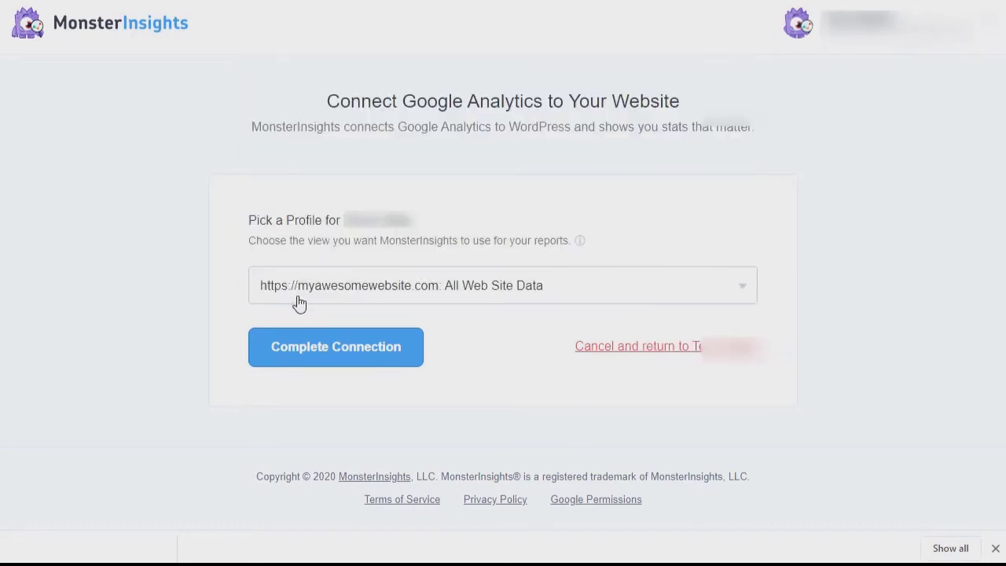
left_click(356, 354)
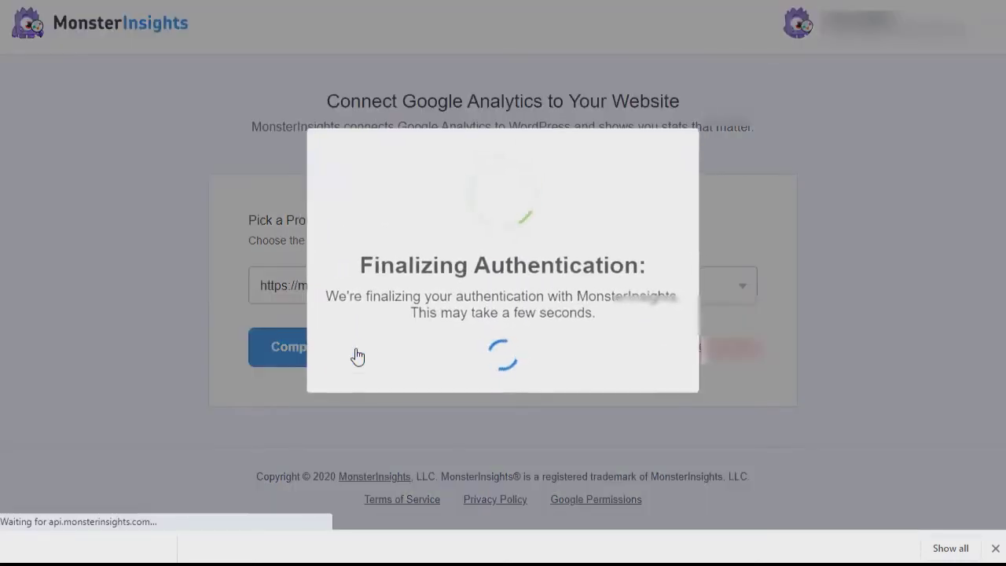
Save the recommended settings as they are and continue past the recommended addons without installing any
scroll(952, 127, "down", 4)
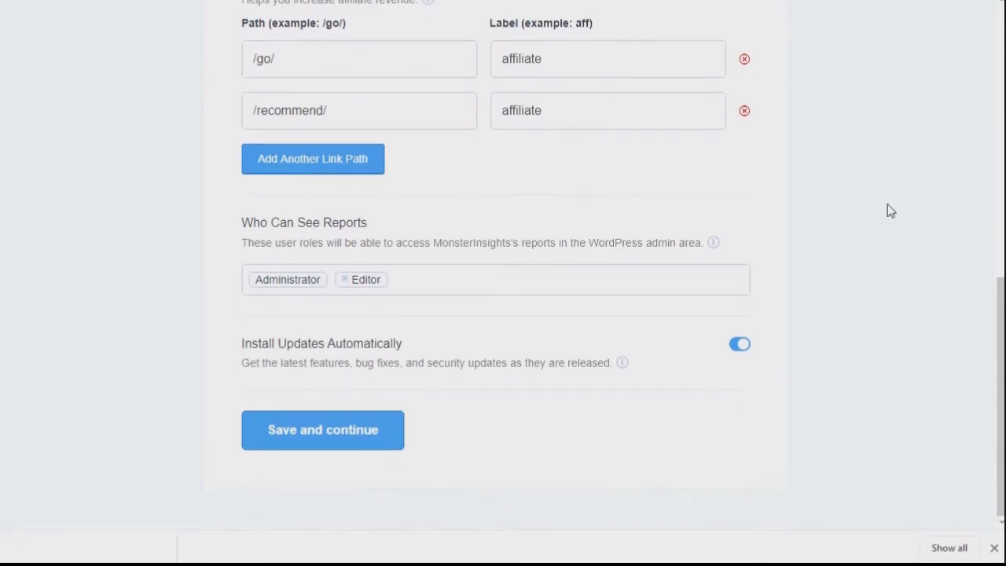
left_click(353, 433)
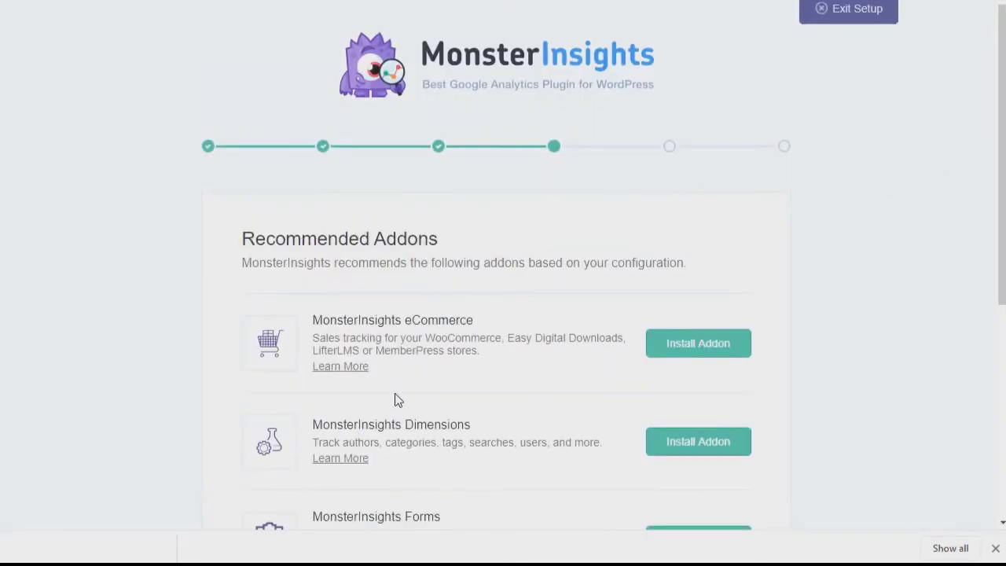
middle_click(926, 142)
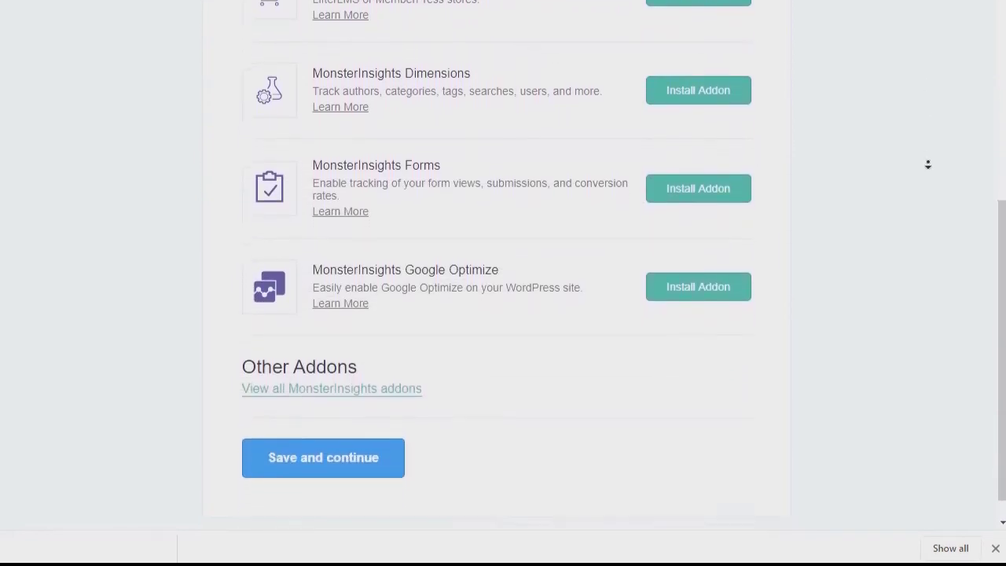
left_click(370, 432)
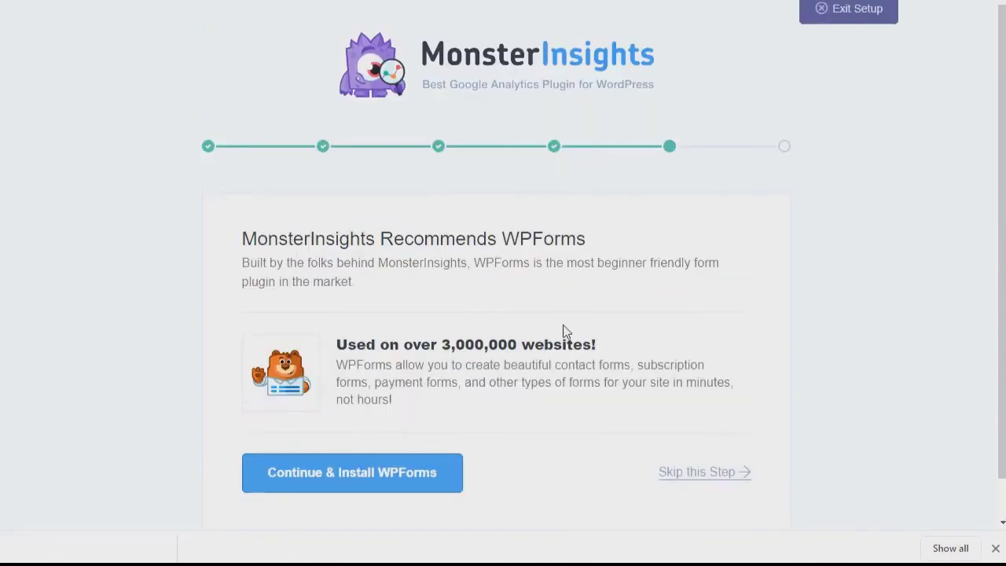
Skip the WPForms installation, finish the setup and exit the wizard
middle_click(912, 187)
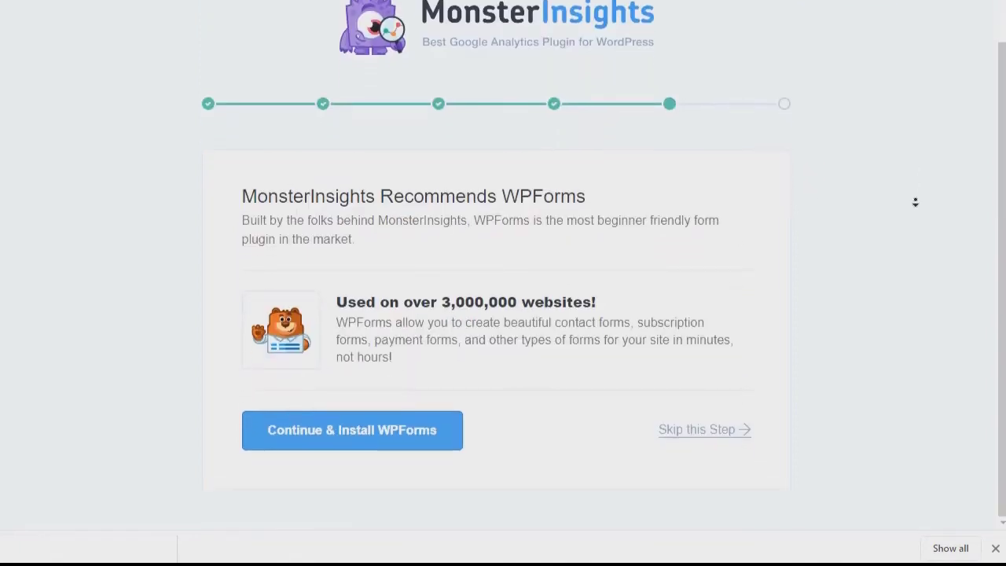
left_click(693, 439)
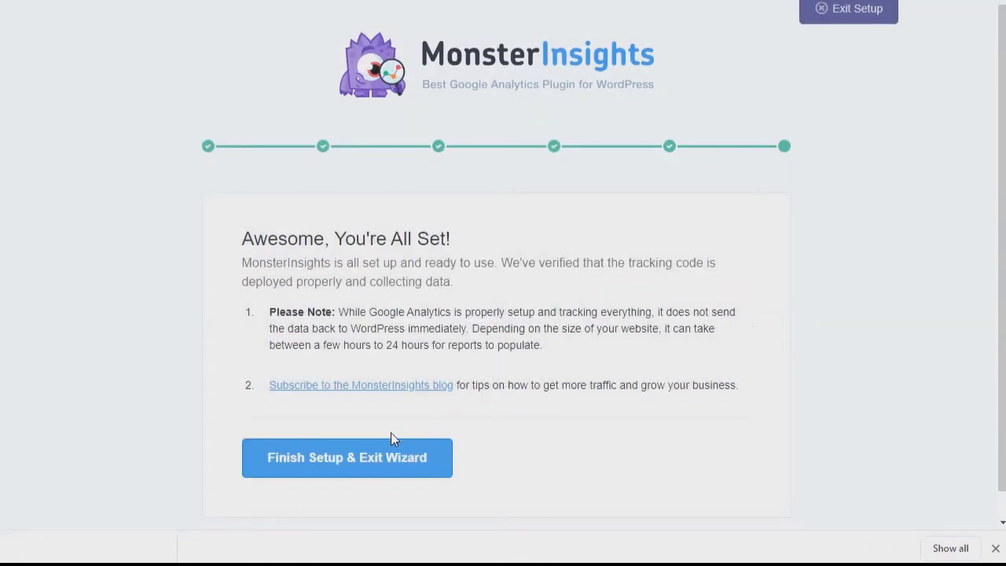
left_click(381, 458)
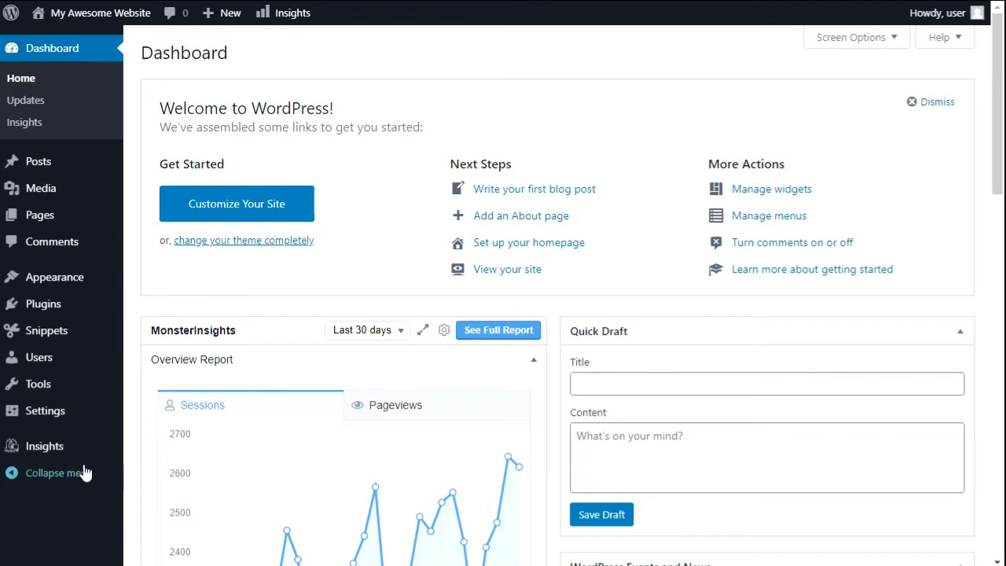
Open the Real-Time report among the MonsterInsights reports in the WordPress dashboard
mouse_move(64, 456)
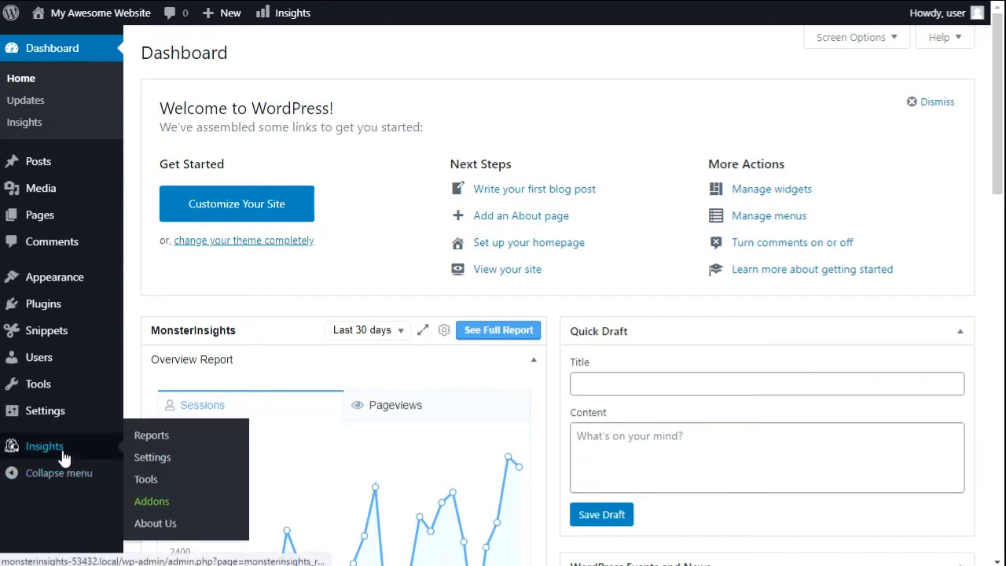
left_click(141, 446)
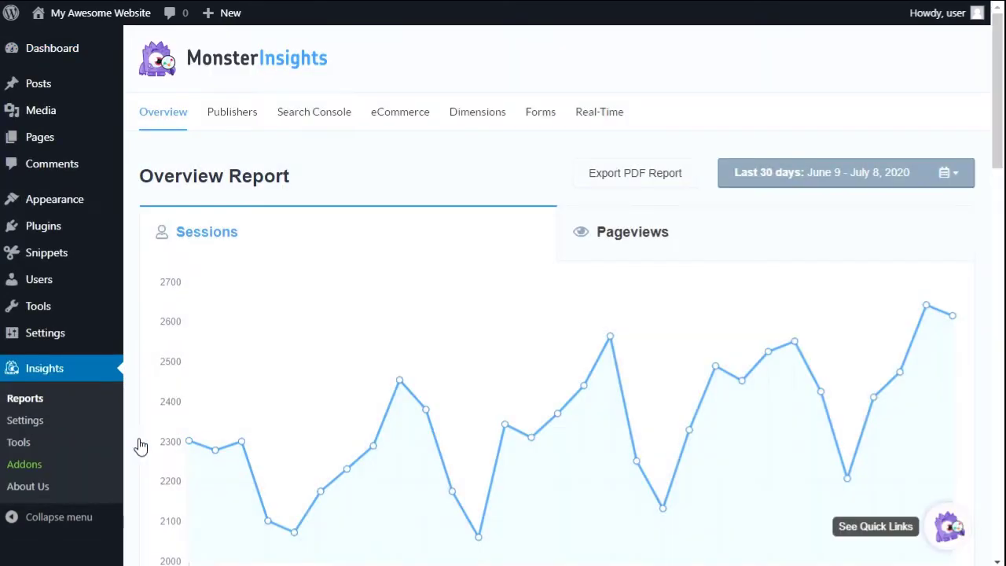
left_click(597, 115)
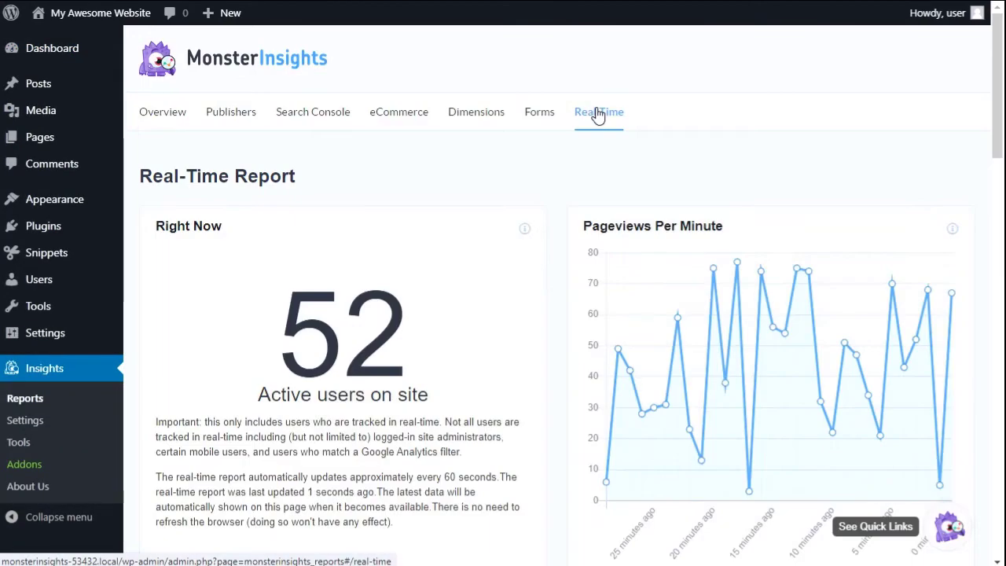
Examine the Real-Time report's active users, pageviews per minute, top pages and top referral traffic sources
middle_click(134, 158)
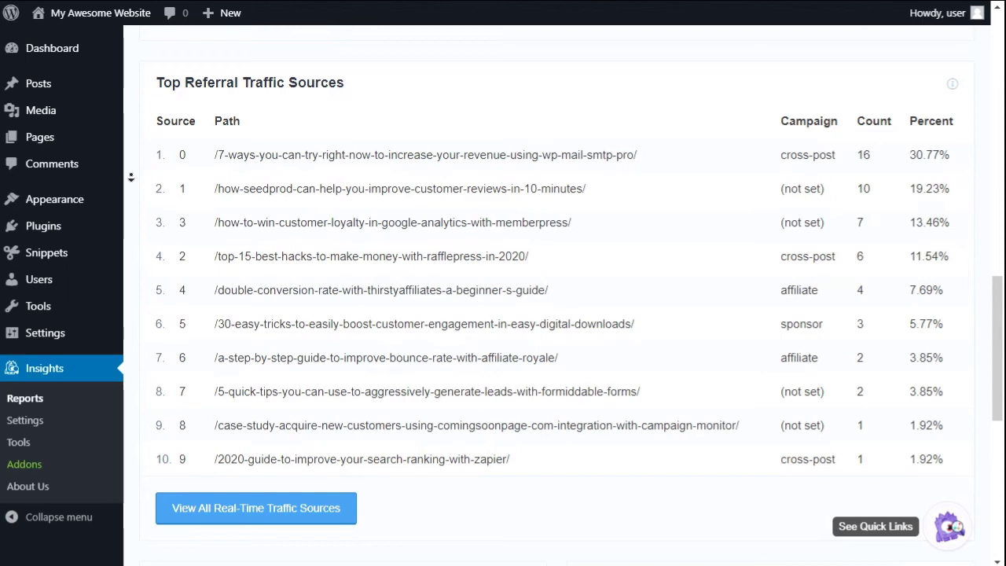
scroll(132, 178, "down", 3)
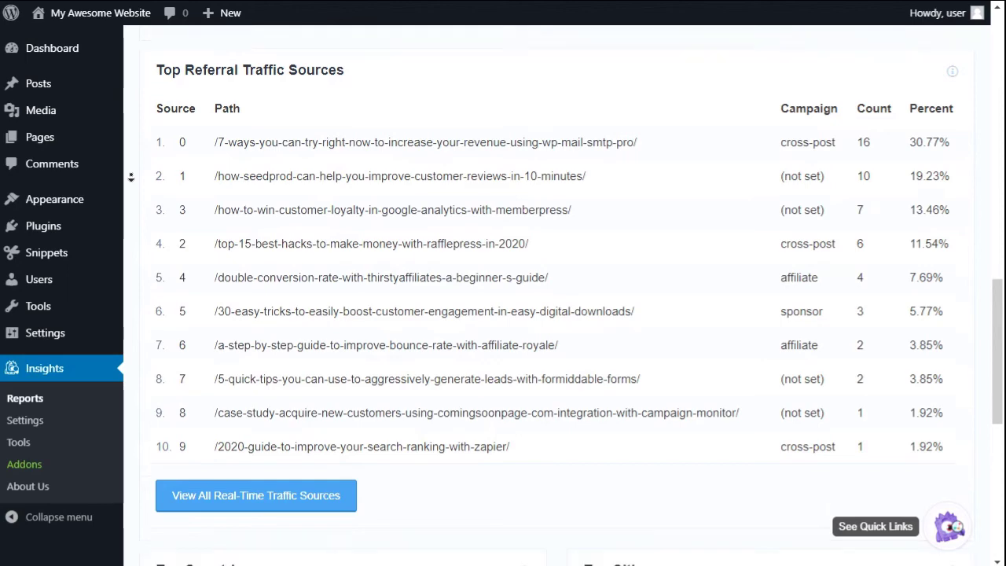
scroll(131, 178, "down", 3)
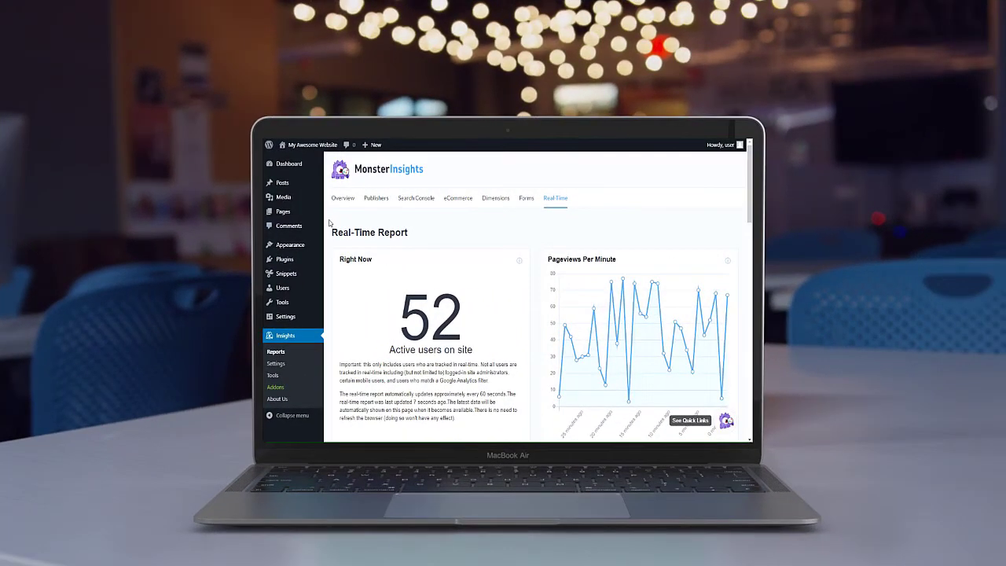
scroll(330, 223, "down", 5)
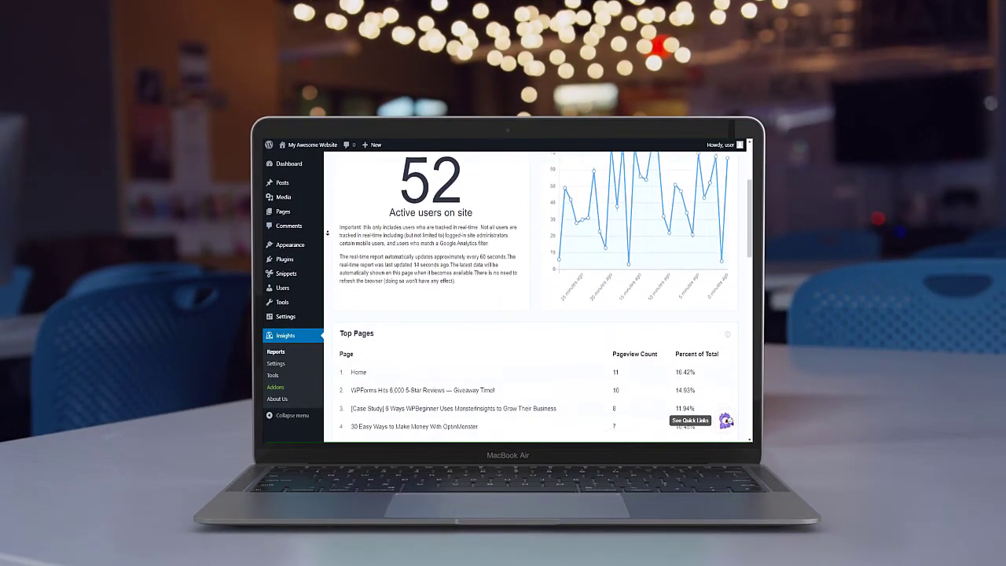
scroll(327, 233, "down", 5)
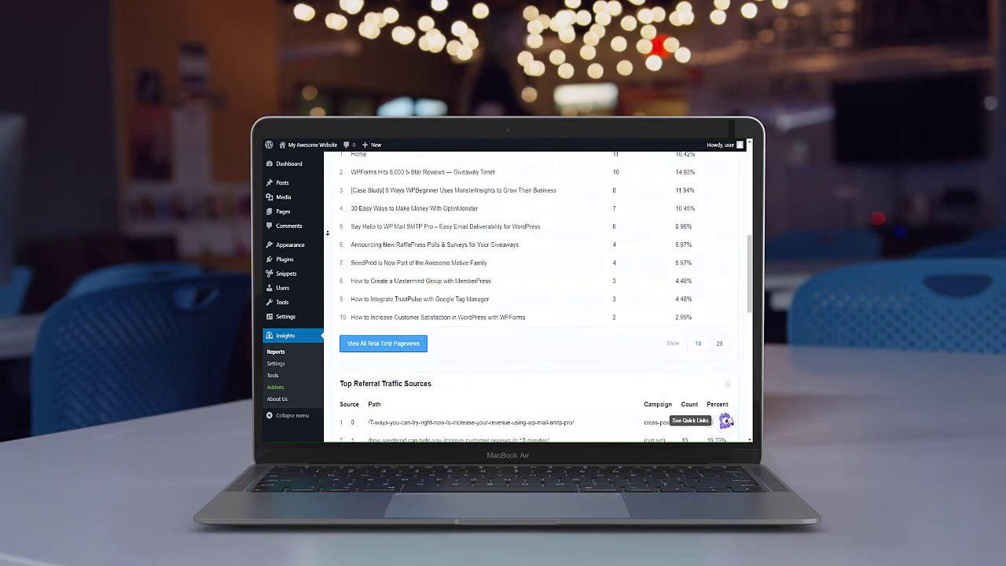
scroll(327, 233, "down", 5)
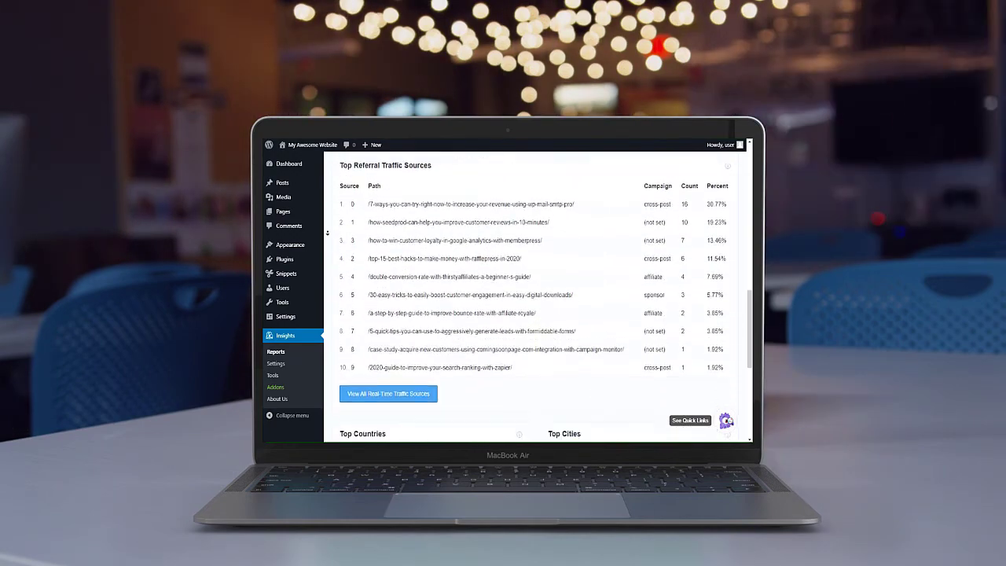
scroll(327, 232, "down", 5)
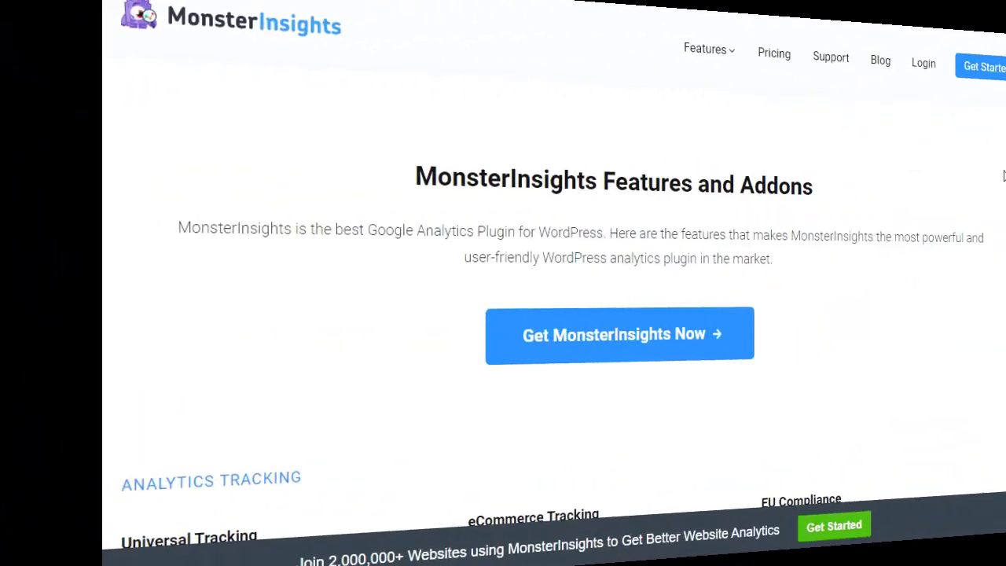
middle_click(957, 160)
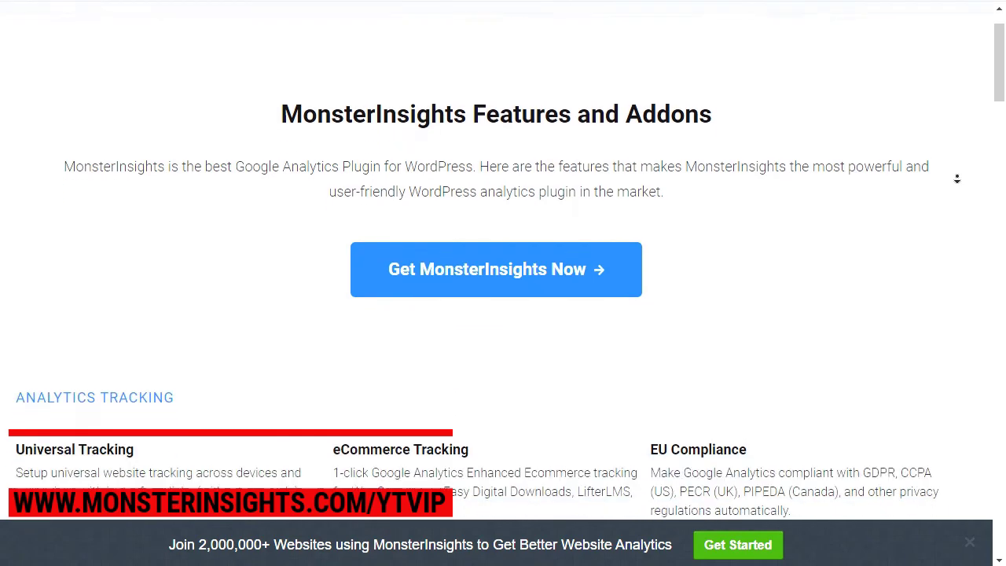